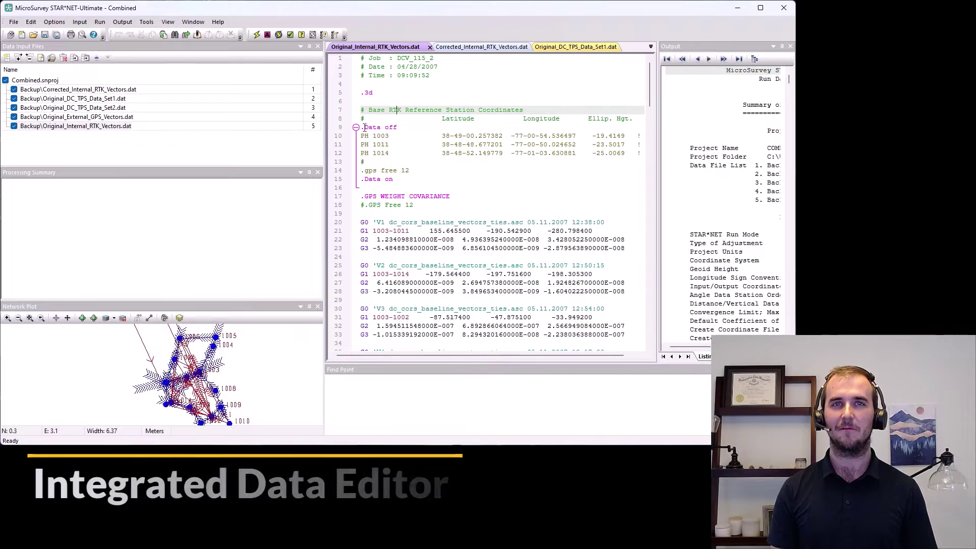
Step: View syntax hints for the data on/off, GPS WEIGHT COVARIANCE and G0 lines, then undock the Network Plot
click(378, 128)
click(394, 196)
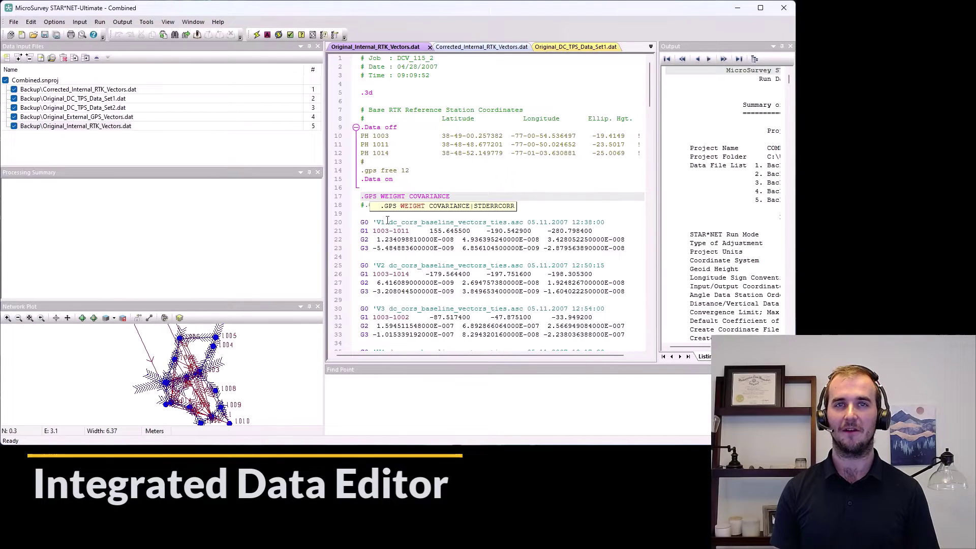
click(365, 222)
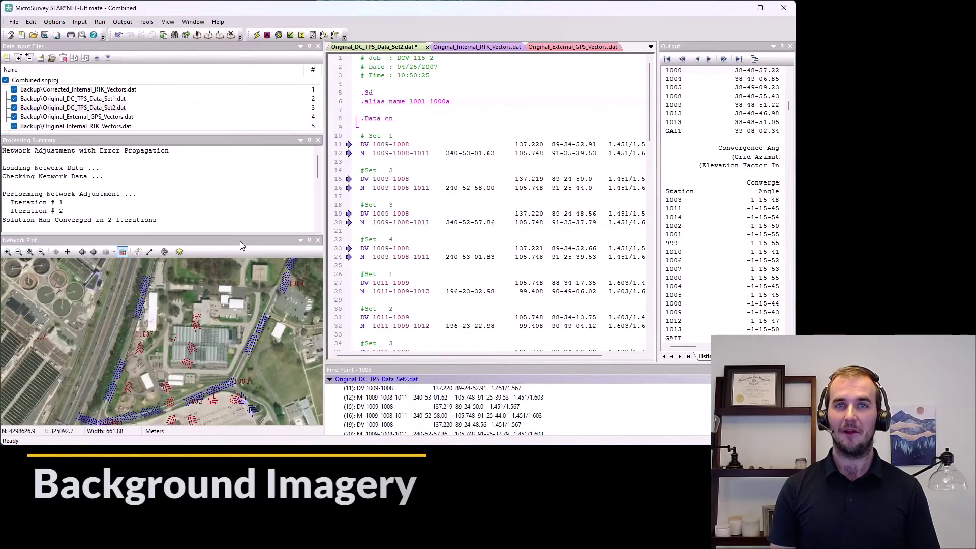
drag(240, 241, 356, 97)
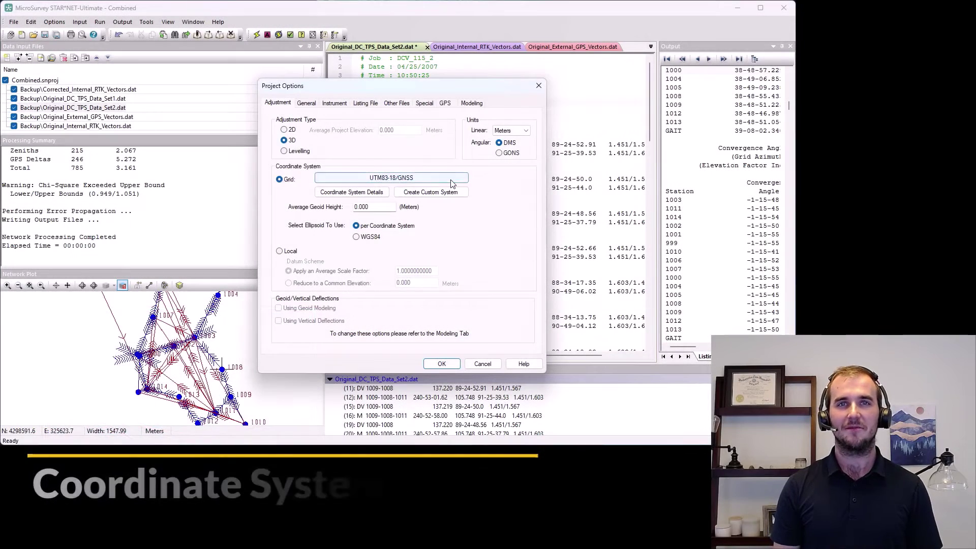
Step: Run Cluster Detection, save the 1001/1000a alias and uncomment its .alias line
click(450, 181)
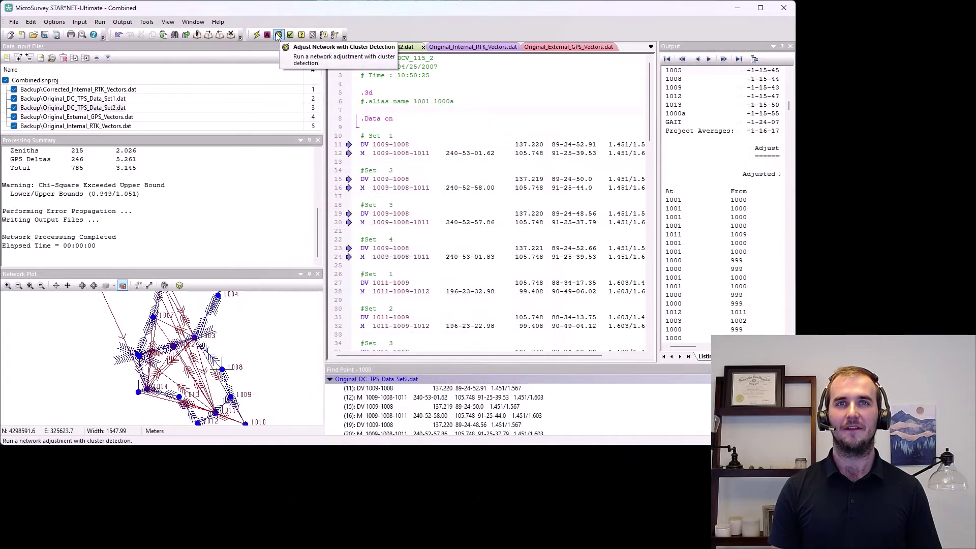
click(279, 35)
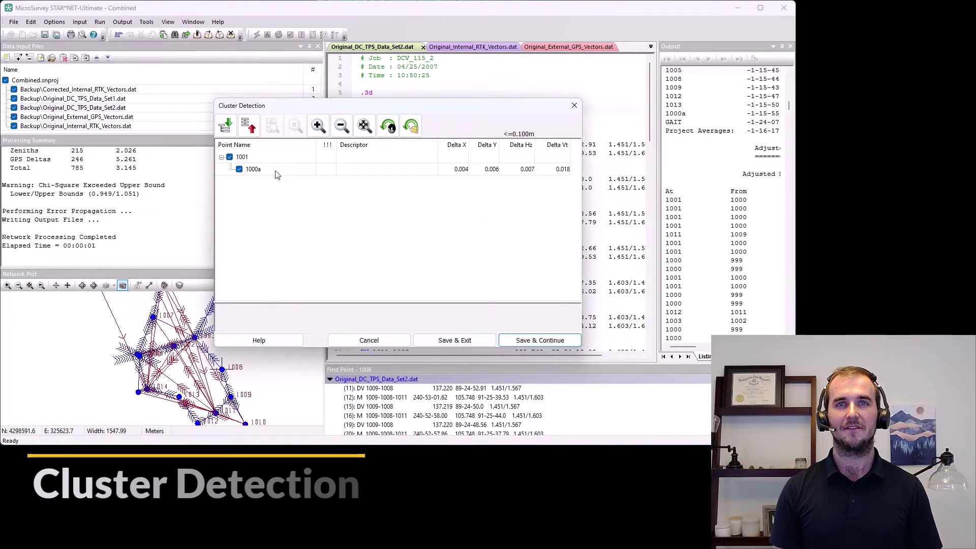
click(526, 340)
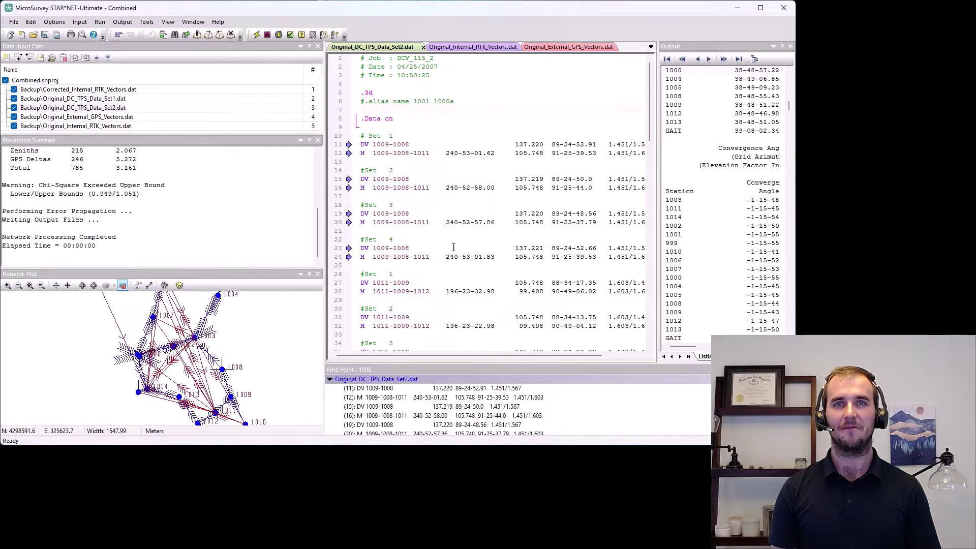
click(361, 101)
key(Delete)
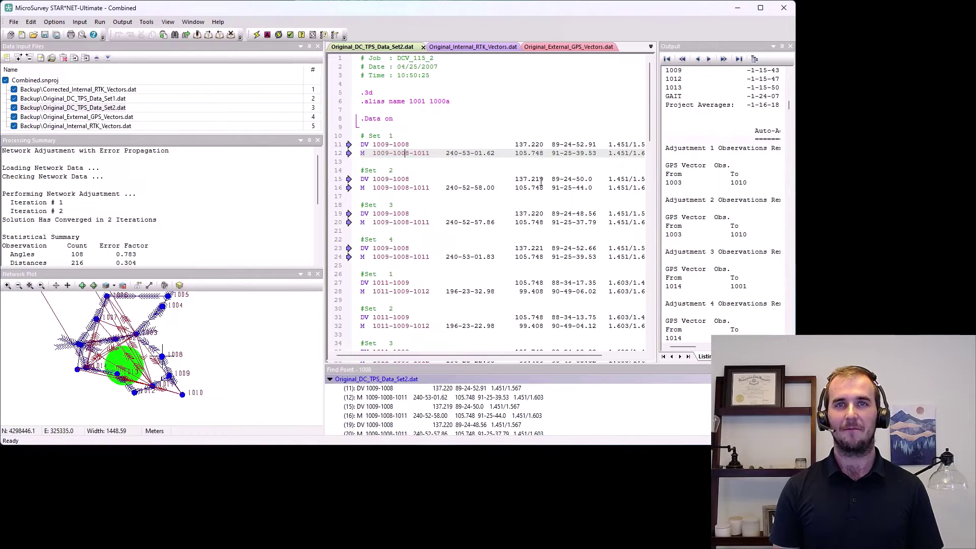
Step: Read the inline help tips for the DV and M records in the editor
mouse_move(541, 181)
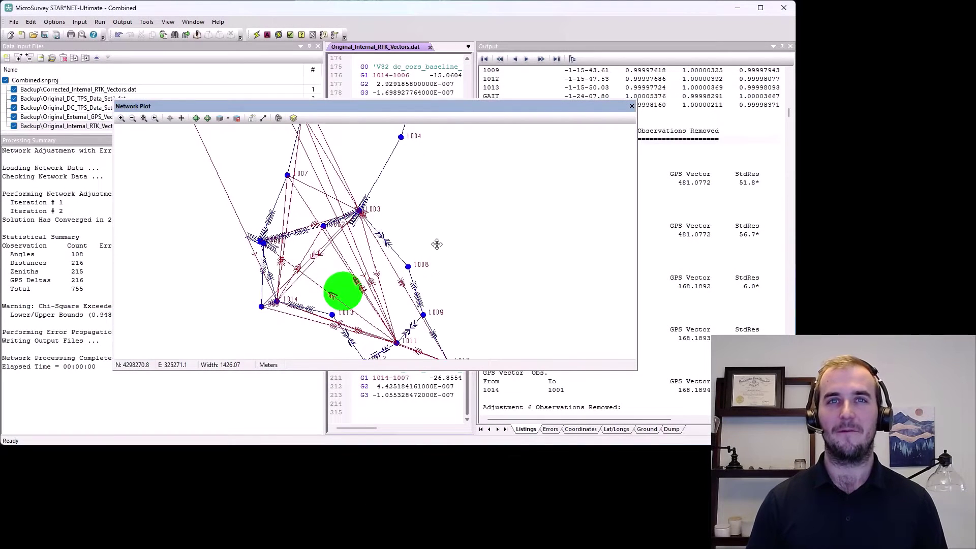
Step: Orbit the floating Network Plot to view the network in 3D
drag(437, 244, 600, 239)
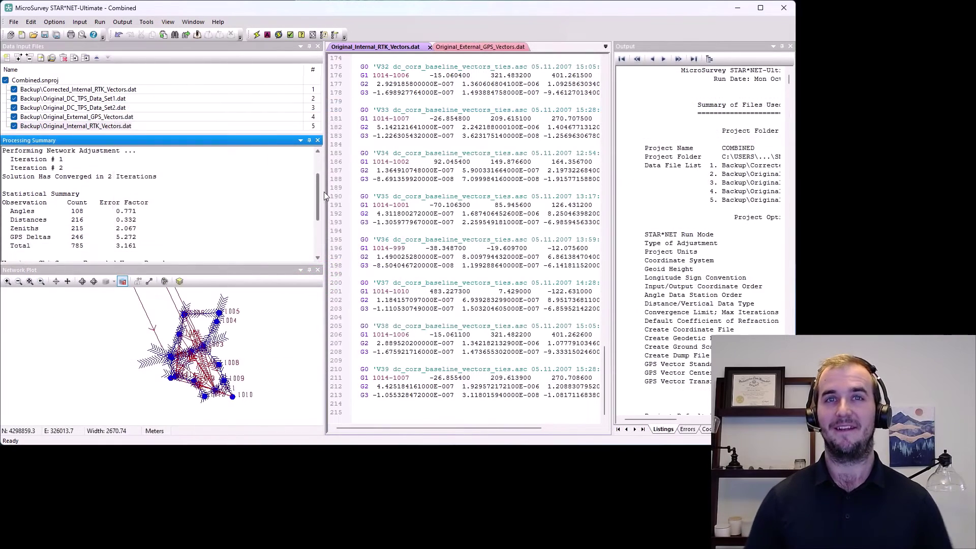
Step: Auto-adjust the network with Max. Std. Res. 5, accepting the residual warning
click(268, 34)
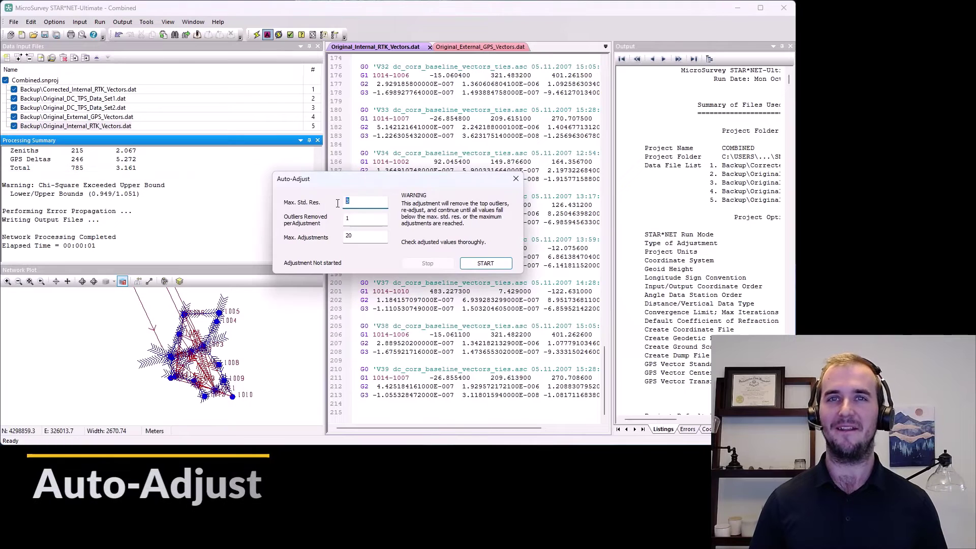
text(5)
click(486, 264)
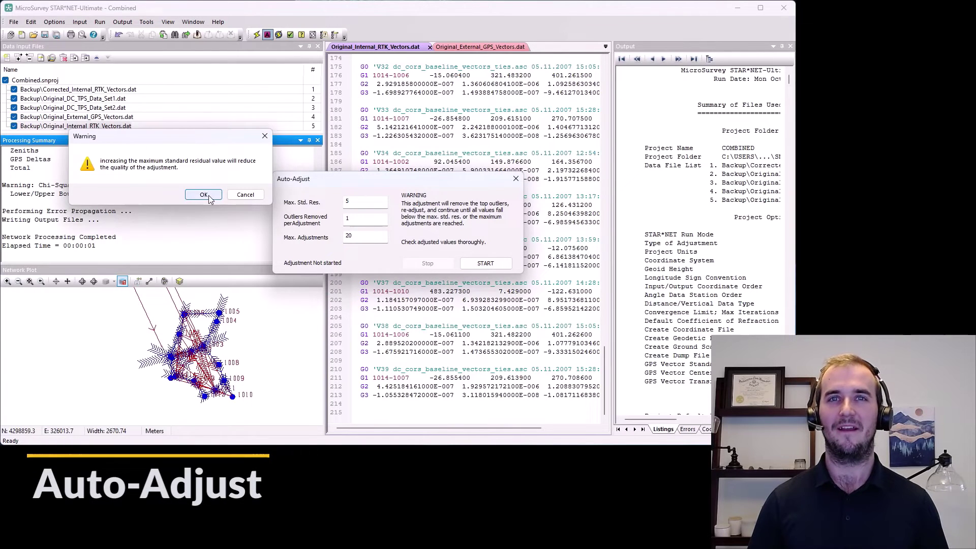
click(203, 195)
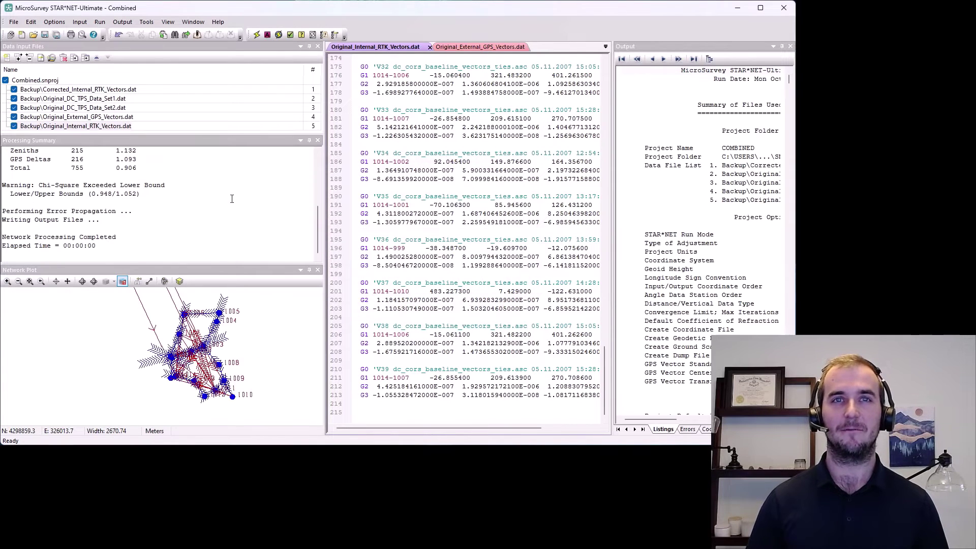
Step: Widen the Output pane to review the removed-observations listing
drag(613, 135, 475, 134)
drag(789, 78, 789, 112)
click(743, 136)
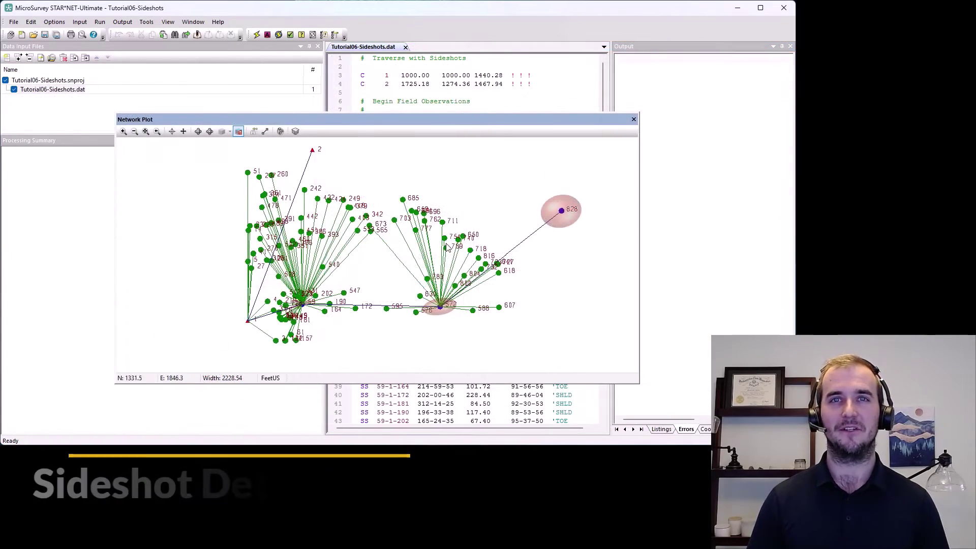
Step: Zoom in and pan to the sideshot cluster, then zoom back out to the whole network
scroll(466, 248, up, 3)
drag(466, 248, 514, 184)
scroll(461, 270, down, 4)
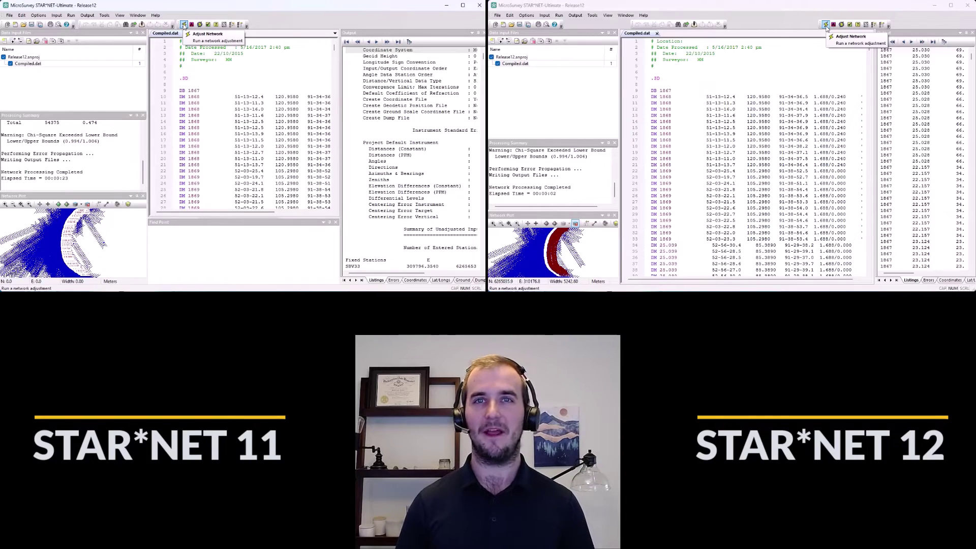
Step: Run the Release12 Compiled network adjustment in both STAR*NET 11 and STAR*NET 12
click(184, 24)
click(826, 24)
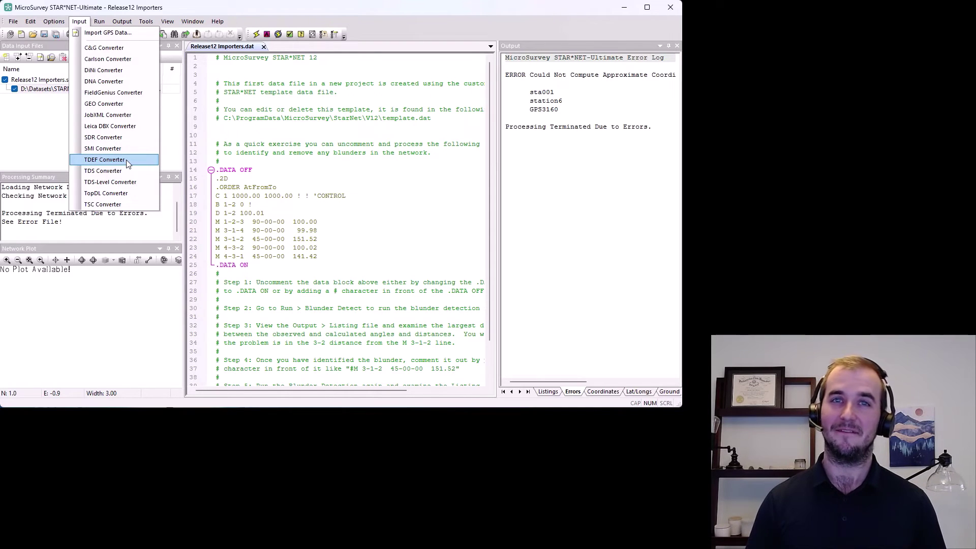
Step: Convert GS14TEST.RAW with the FieldGenius Converter, keeping the default output path, and load GS14TEST.dat
click(112, 96)
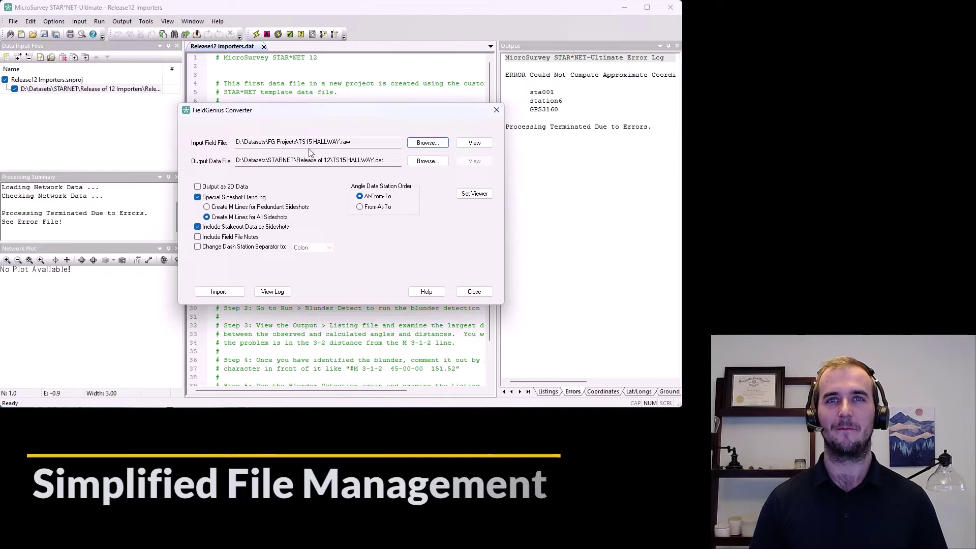
click(428, 143)
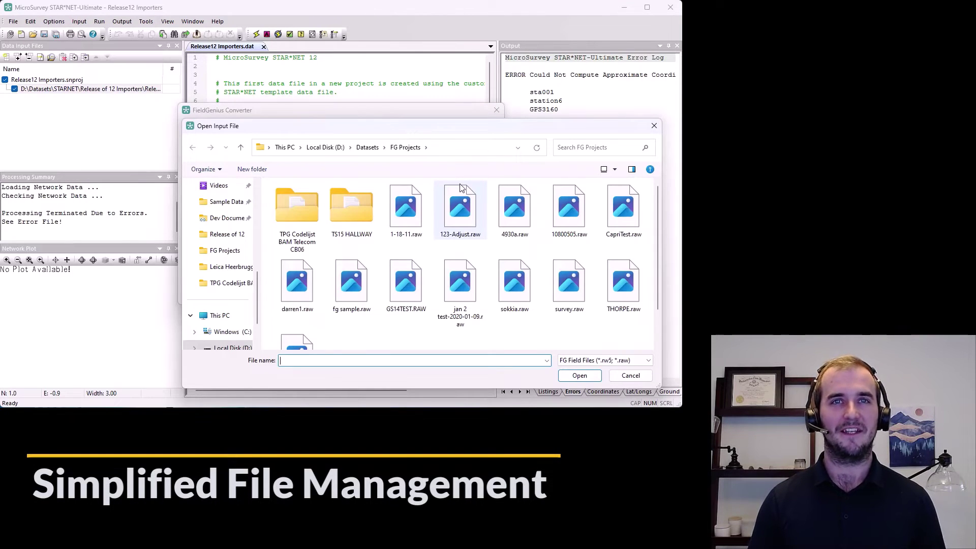
click(407, 280)
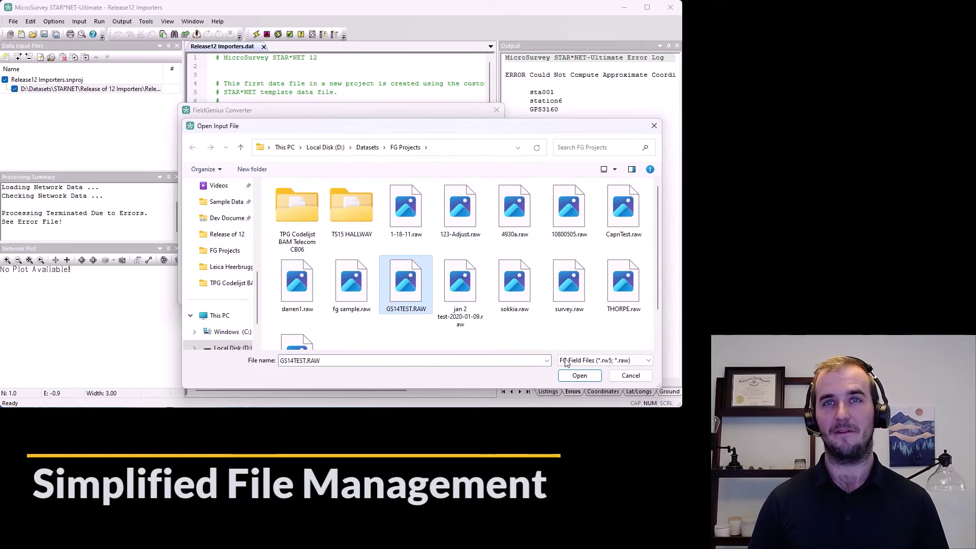
click(579, 376)
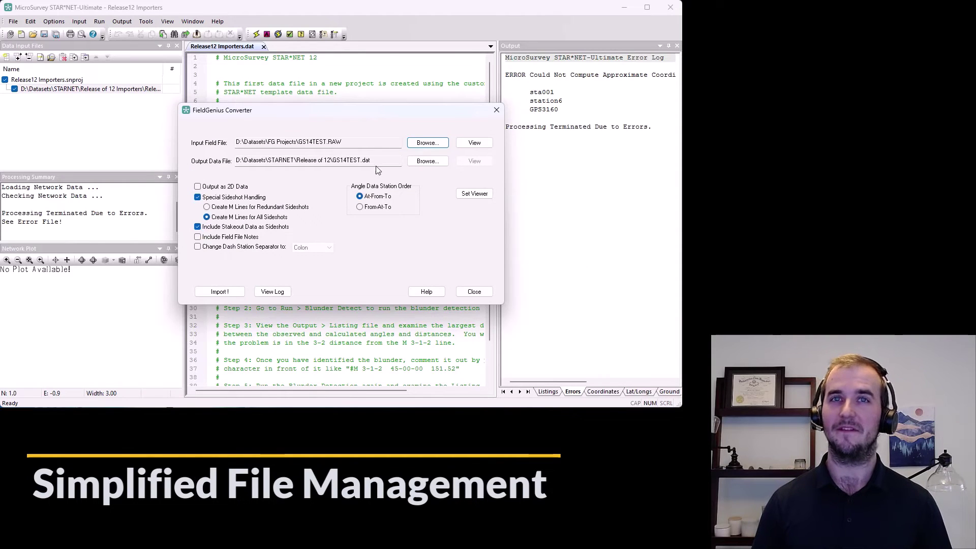
drag(376, 160, 236, 160)
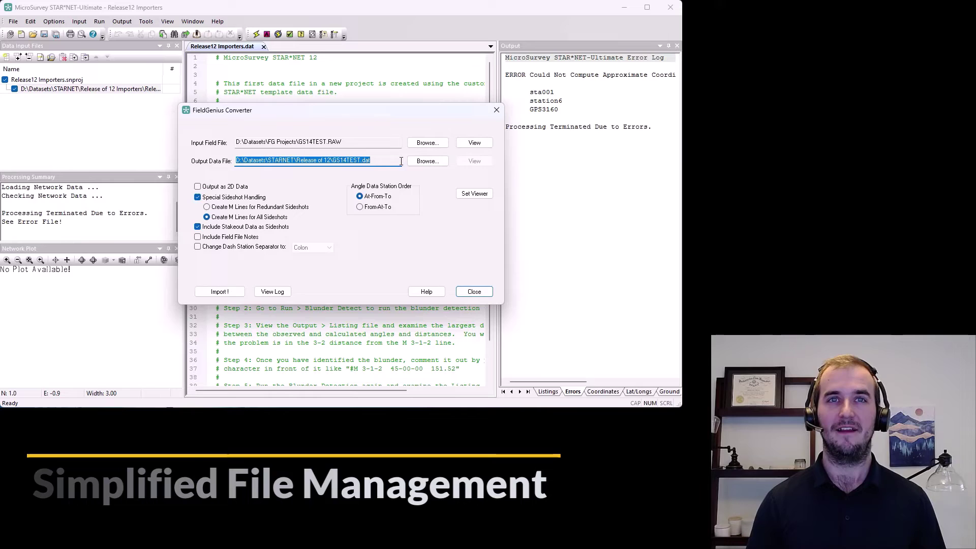
key(End)
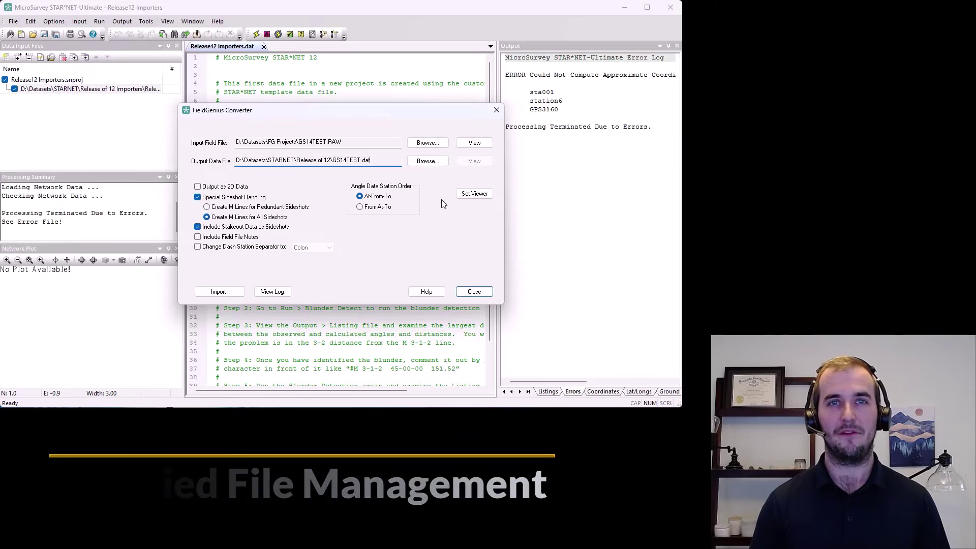
click(222, 293)
click(235, 175)
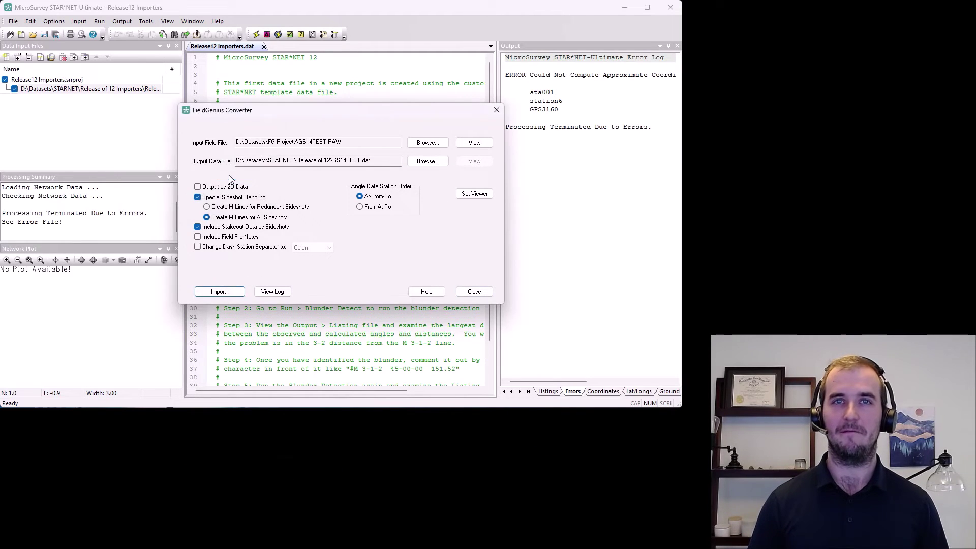
click(474, 292)
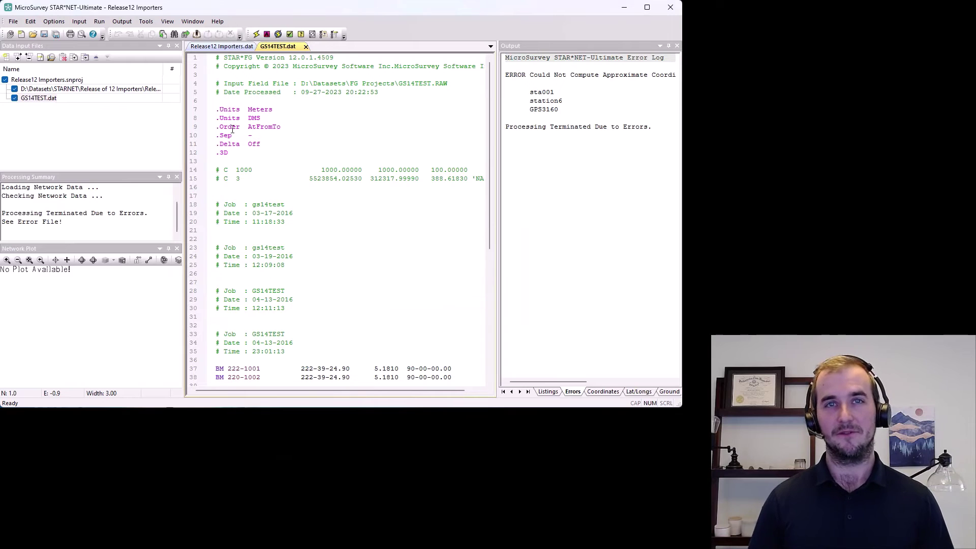
Step: Convert the Leica Heerbrugg TOPO_9144_0107_044628.XCF project to STAR*NET data with the Leica DBX Converter
click(79, 21)
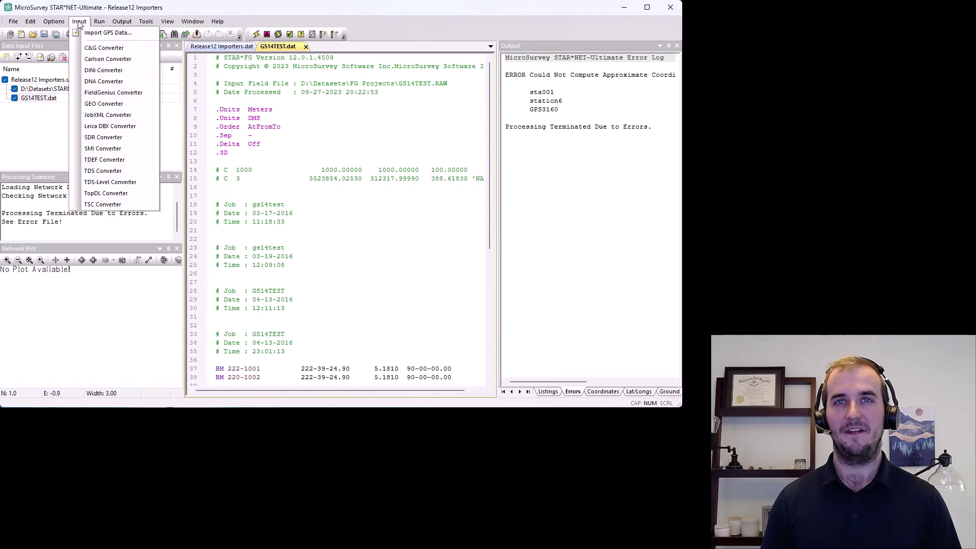
click(131, 126)
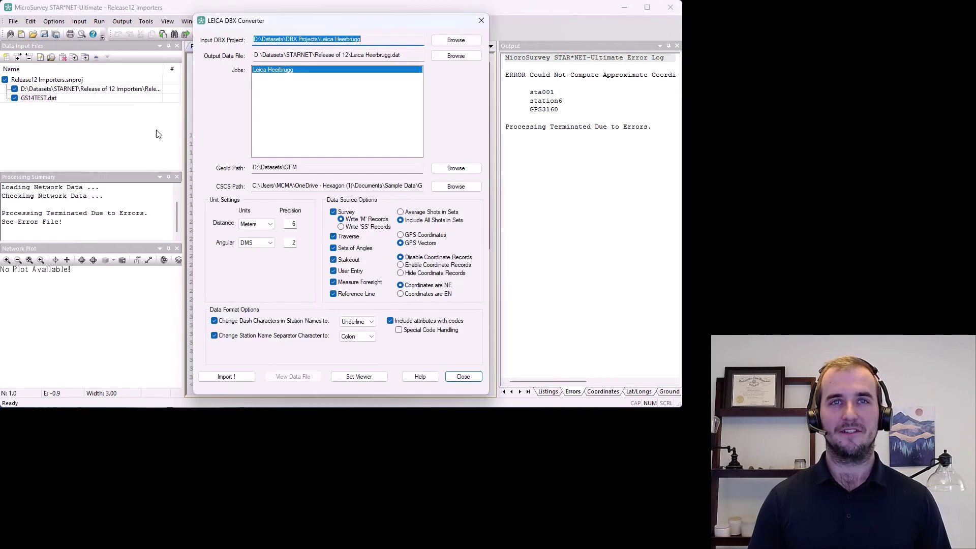
click(450, 41)
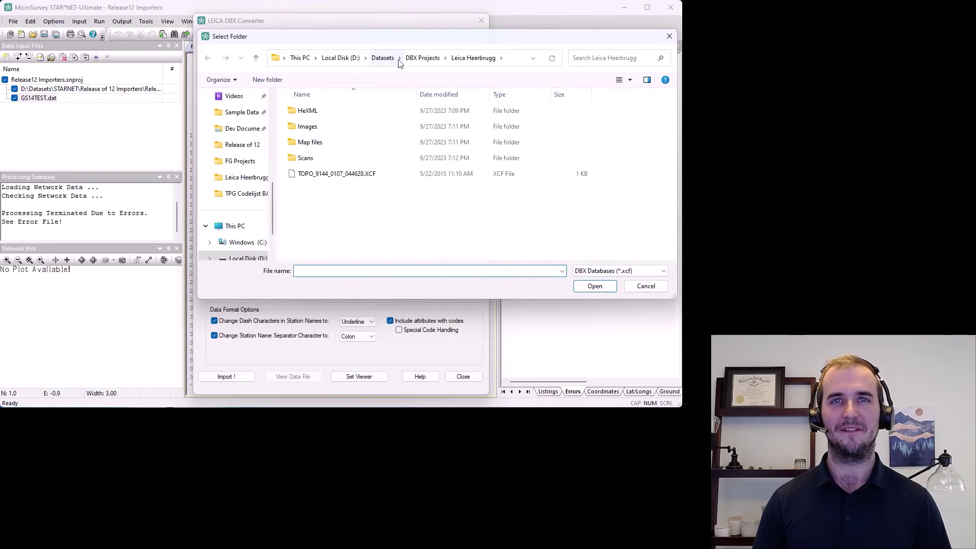
click(338, 173)
click(592, 286)
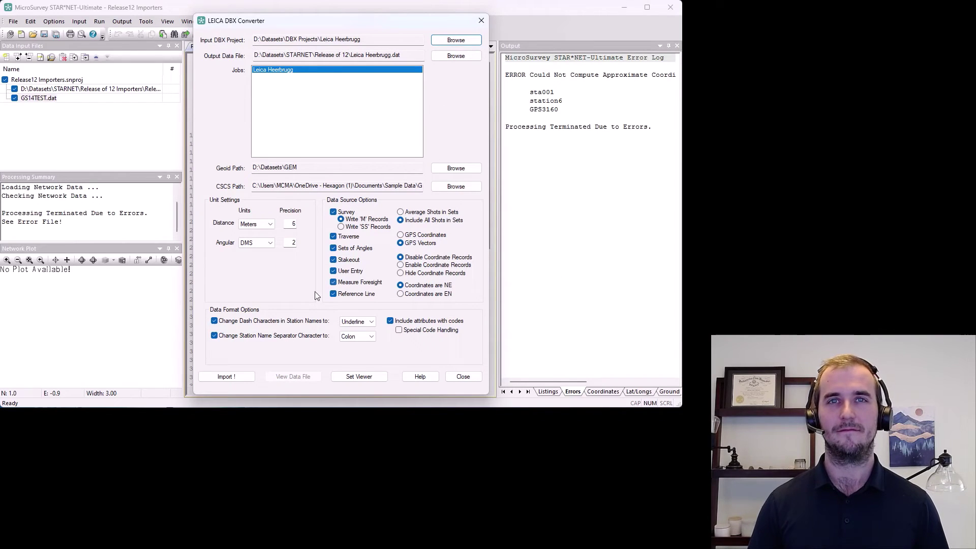
click(235, 378)
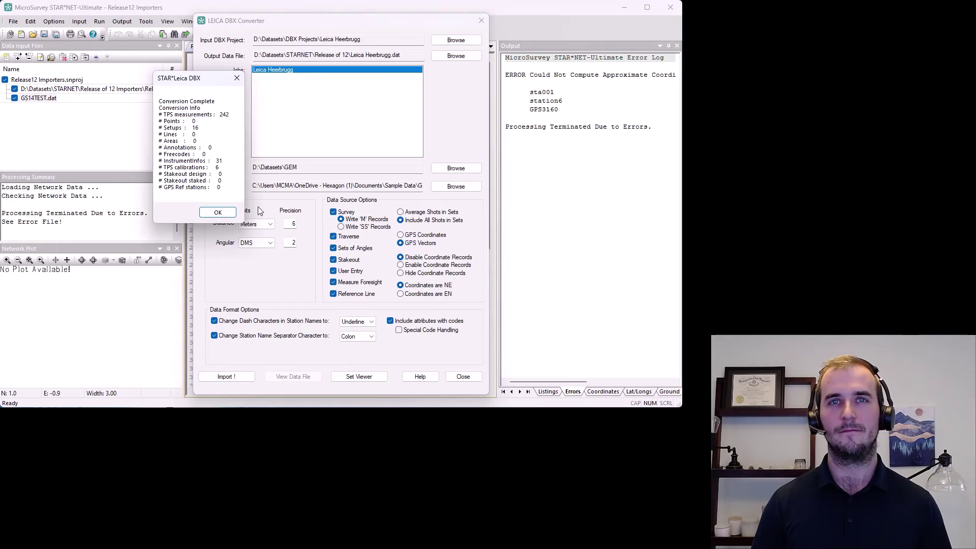
click(219, 213)
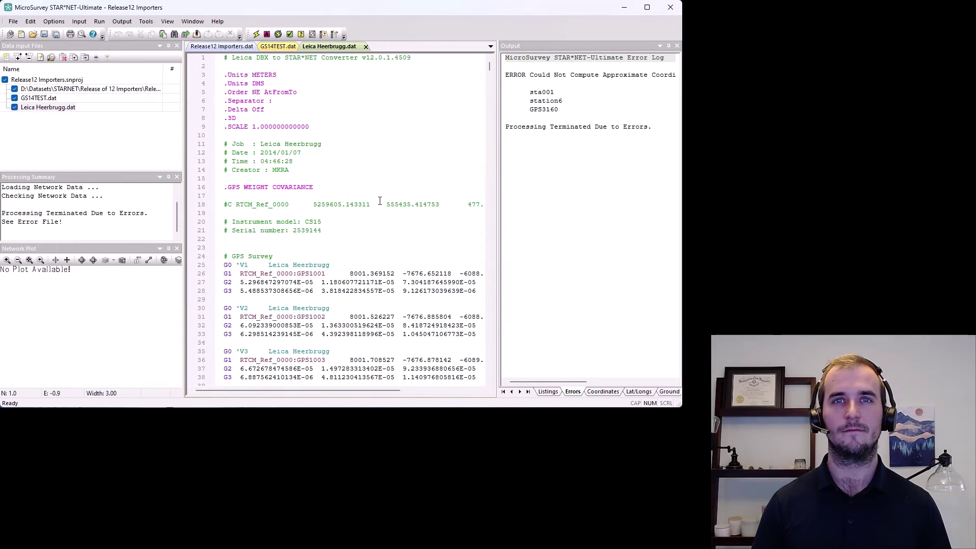
Step: Switch to File Explorer at D:\Datasets\STARNET\Release of 12 to see the converted files
key(alt+Tab)
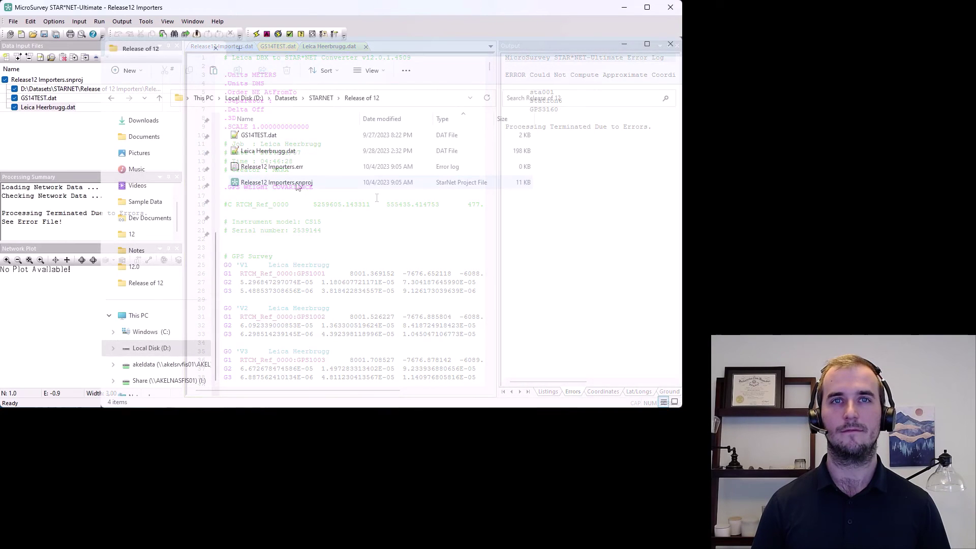